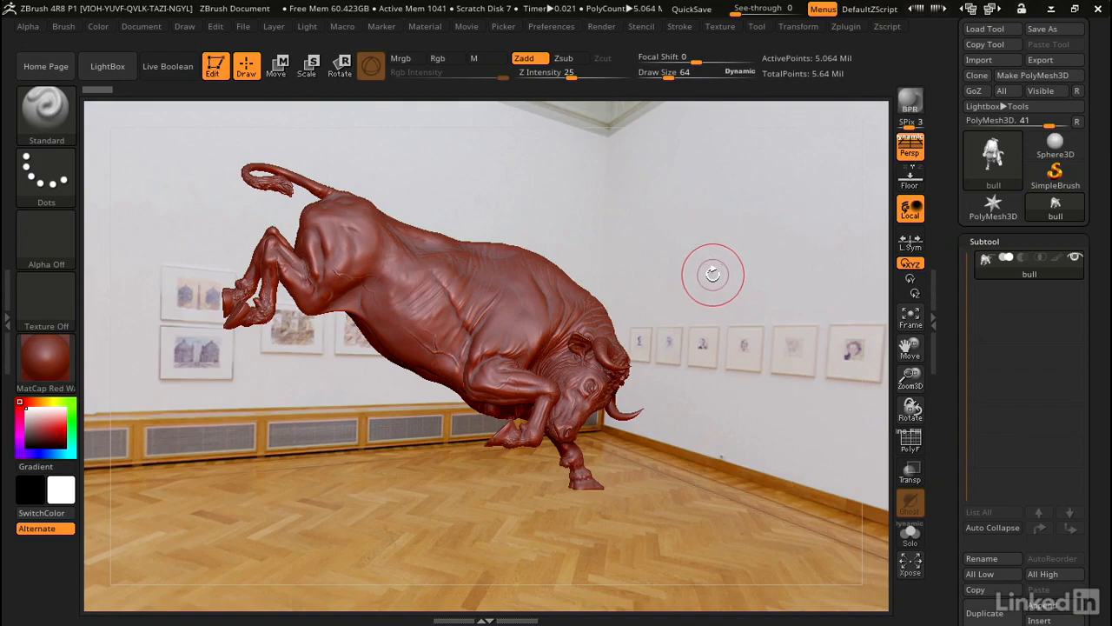
{"action": "left_click_drag", "start_coordinate": [703, 272], "coordinate": [777, 289]}
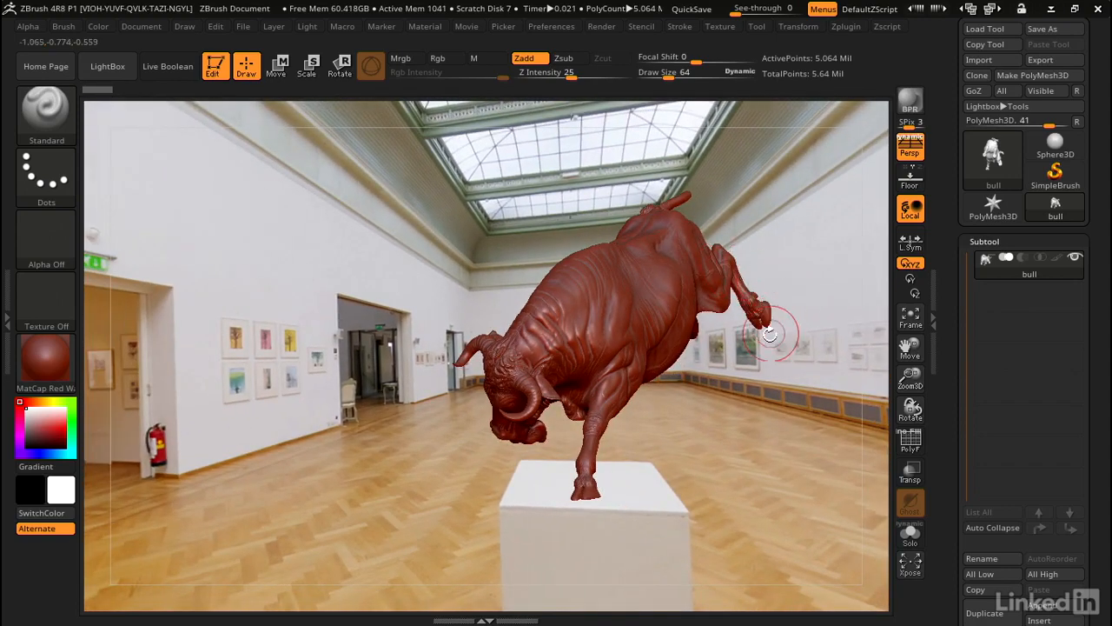
{"action": "mouse_move", "coordinate": [756, 374]}
{"action": "right_mouse_down", "text": "ctrl"}
{"action": "mouse_move", "coordinate": [701, 347]}
{"action": "mouse_move", "coordinate": [721, 409]}
{"action": "right_mouse_up", "text": "ctrl"}
{"action": "left_click_drag", "start_coordinate": [668, 420], "coordinate": [701, 390]}
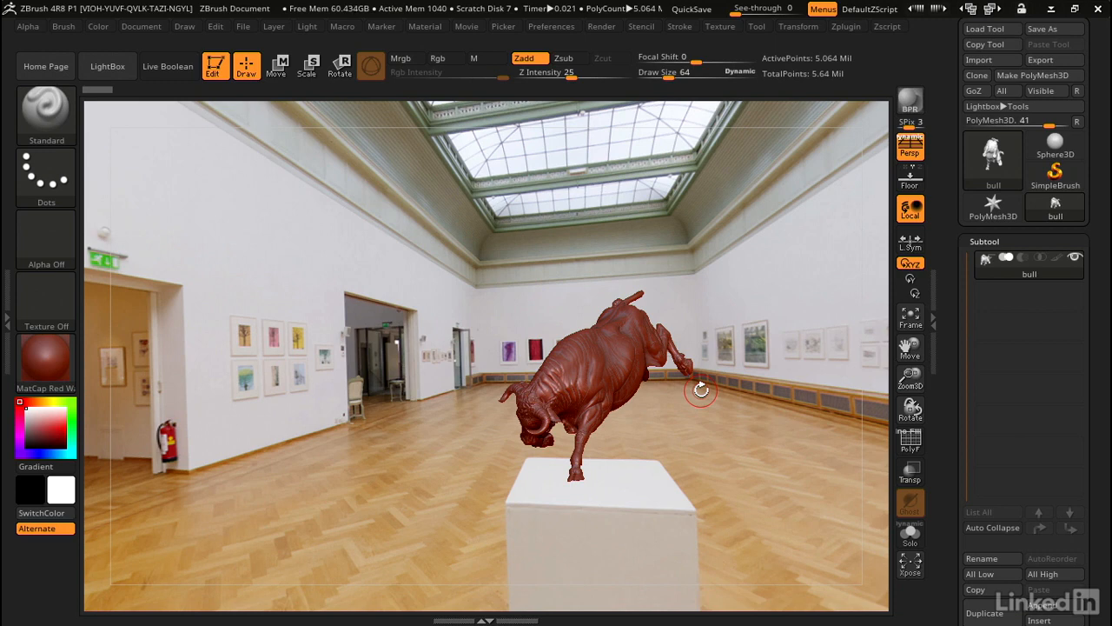
Import pixologic_road_1.jpg from the Panoramas folder in ZTextures as the background image and rotate the scene to check it.
{"action": "left_click", "coordinate": [302, 27]}
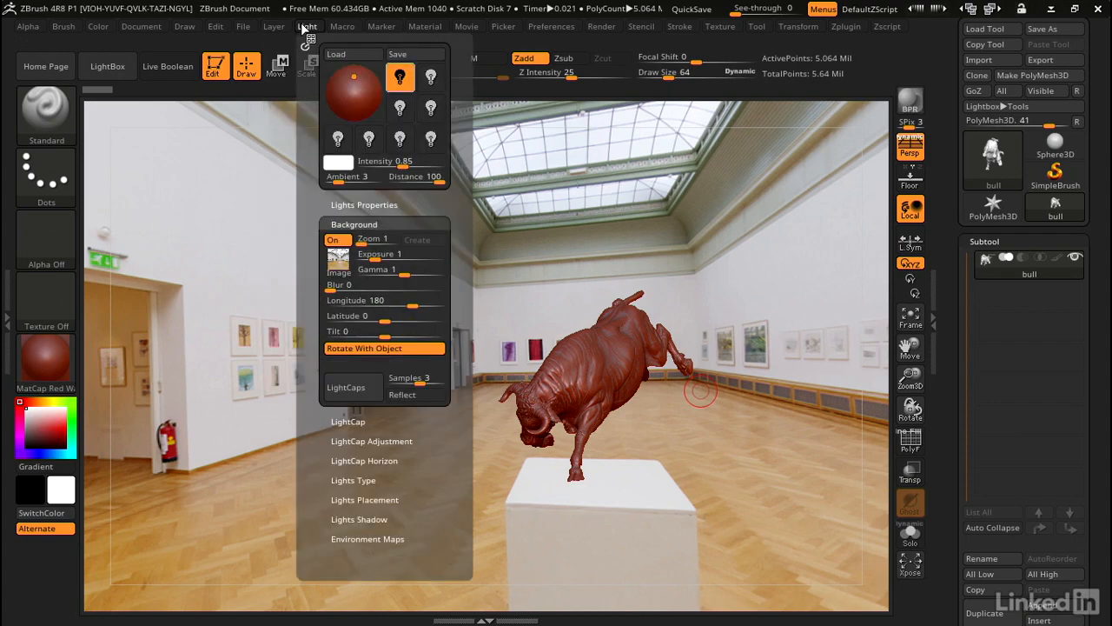
{"action": "left_click", "coordinate": [344, 261]}
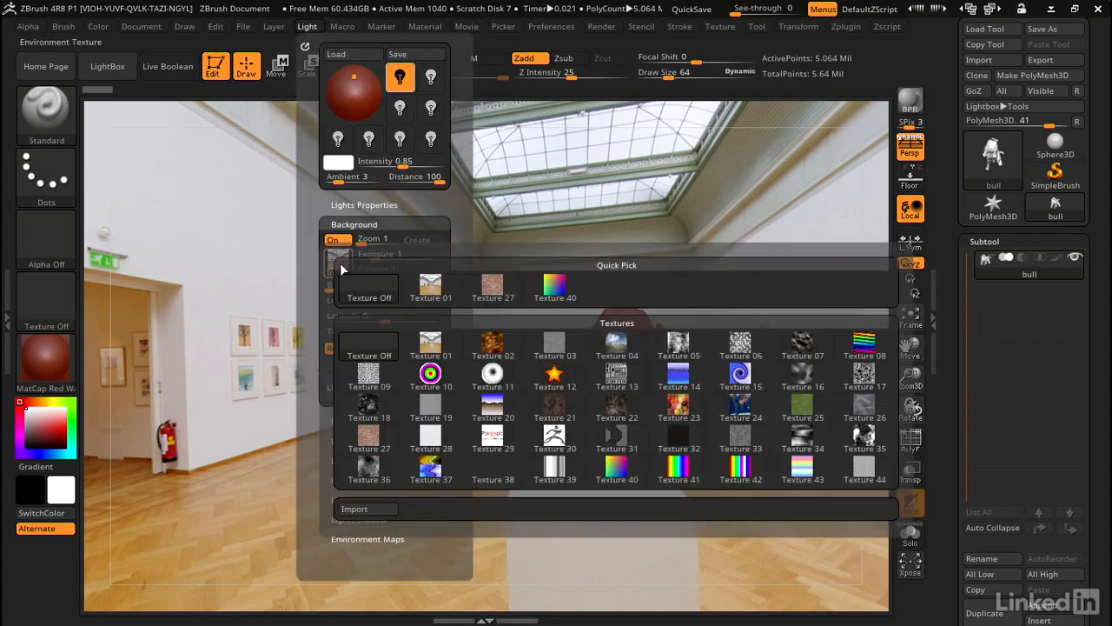
{"action": "left_click", "coordinate": [378, 513]}
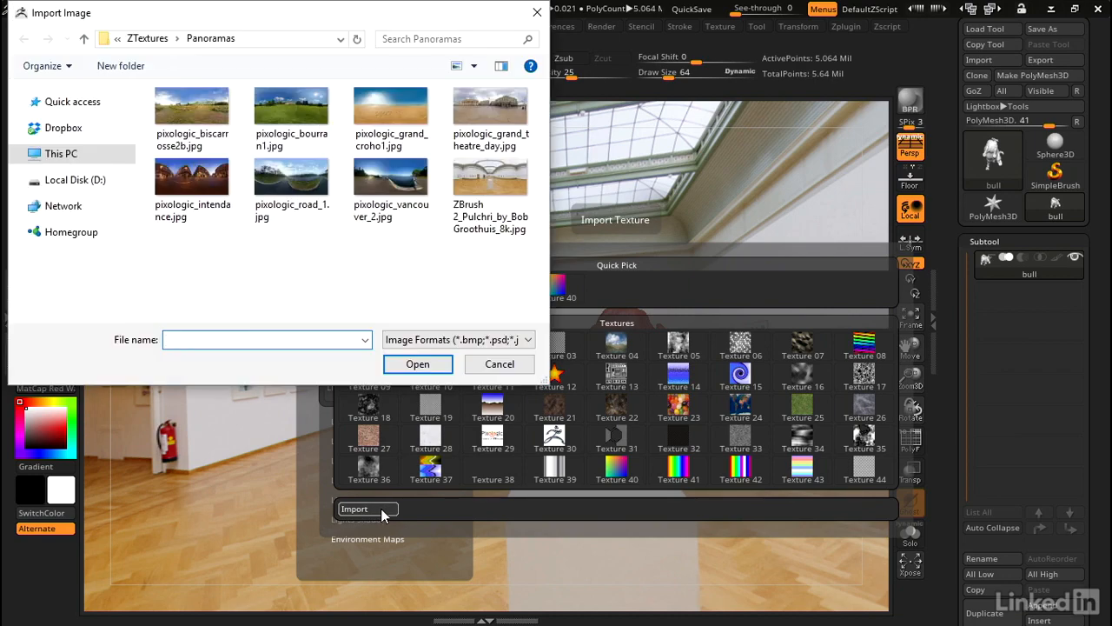
{"action": "left_click", "coordinate": [149, 42]}
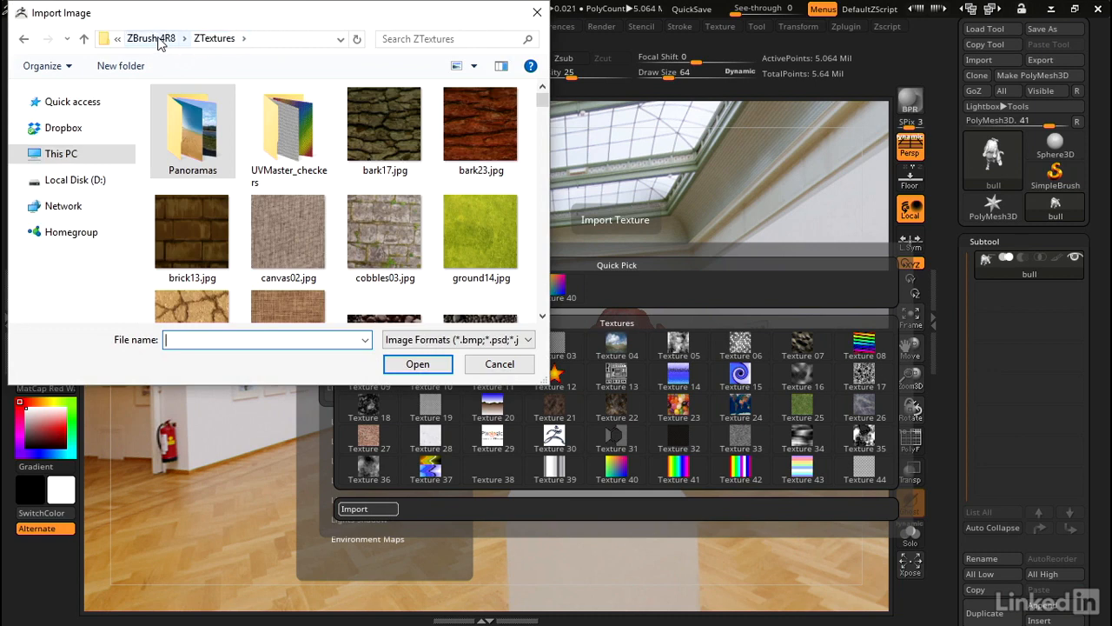
{"action": "left_click", "coordinate": [155, 40]}
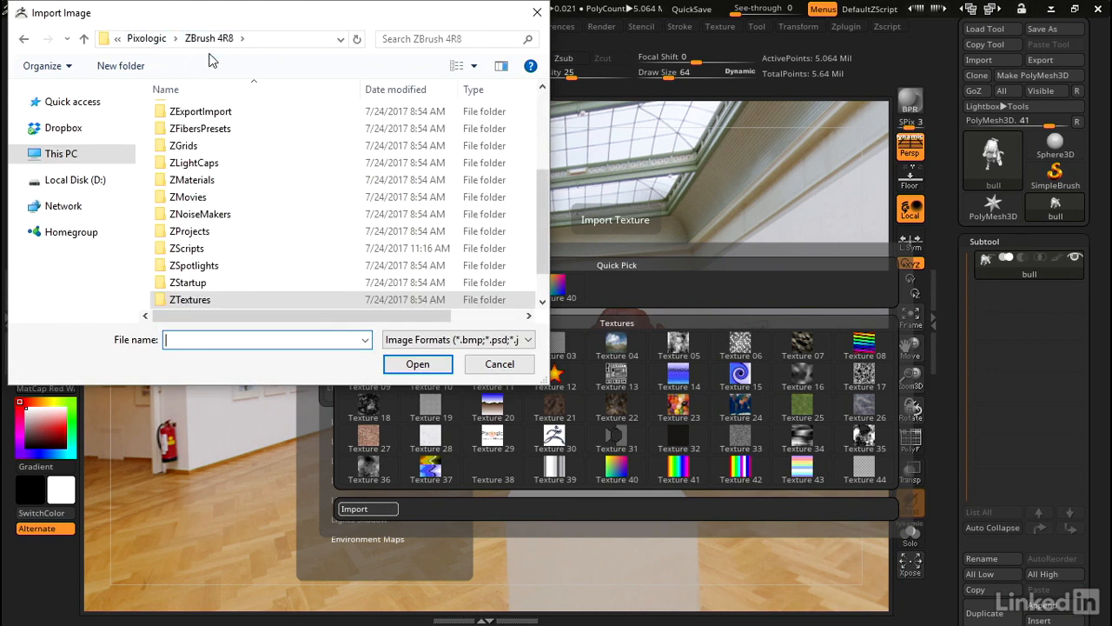
{"action": "left_click_drag", "start_coordinate": [543, 178], "coordinate": [543, 199]}
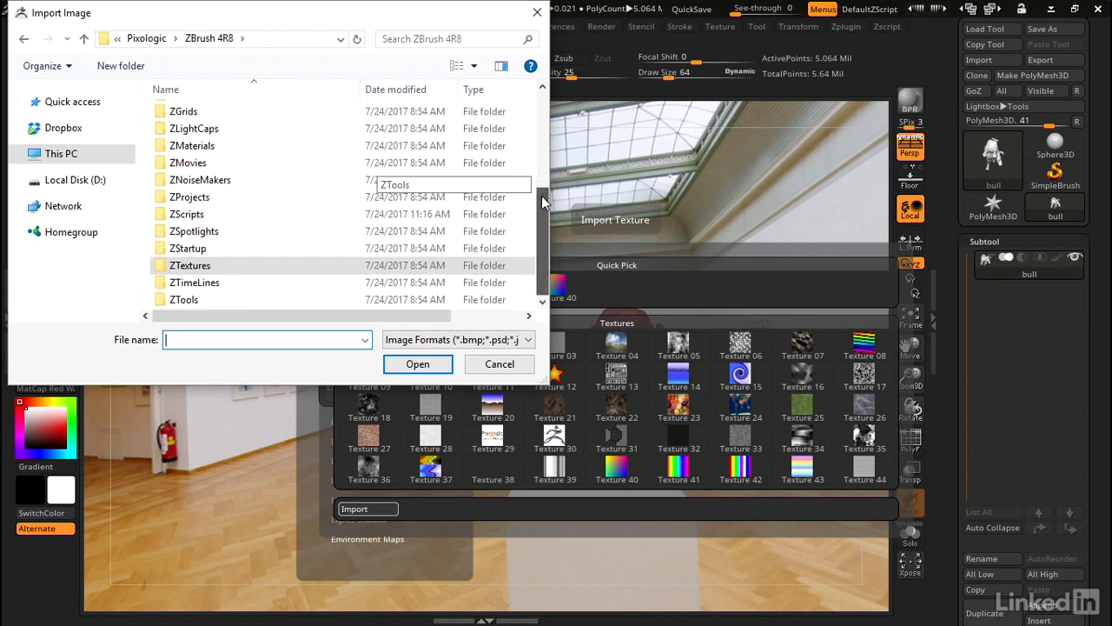
{"action": "double_click", "coordinate": [187, 266]}
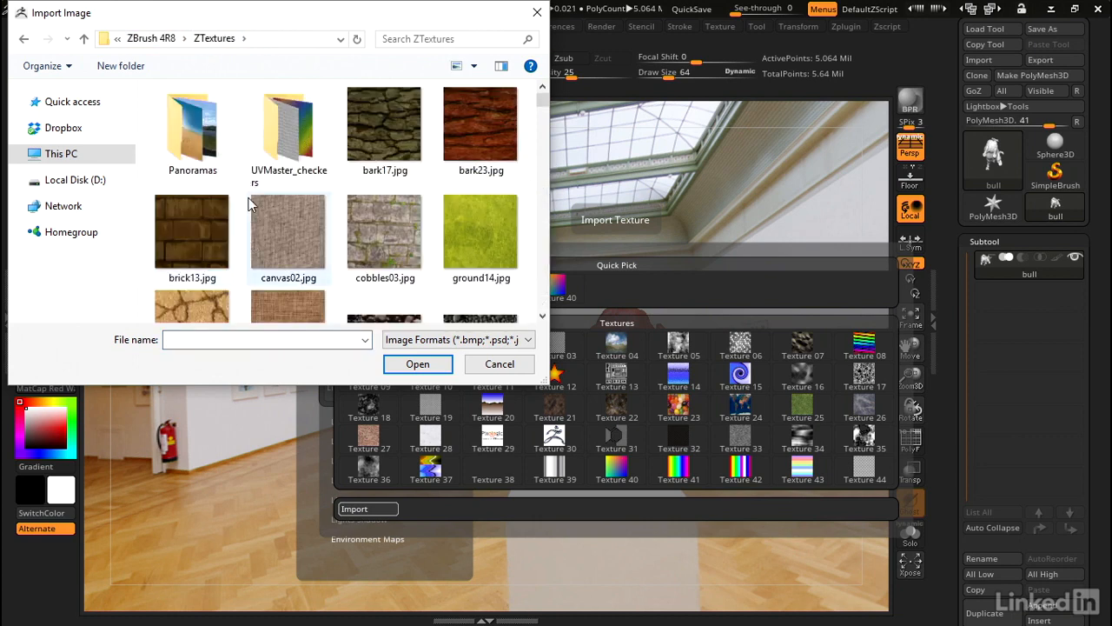
{"action": "double_click", "coordinate": [200, 132]}
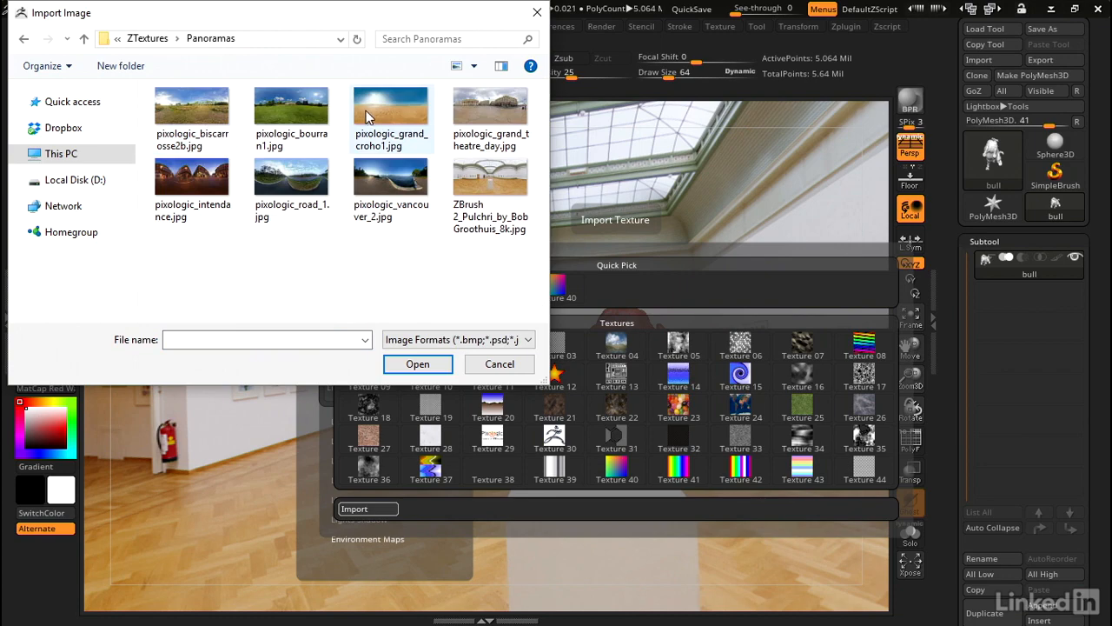
{"action": "left_click", "coordinate": [282, 175]}
{"action": "left_click", "coordinate": [418, 365]}
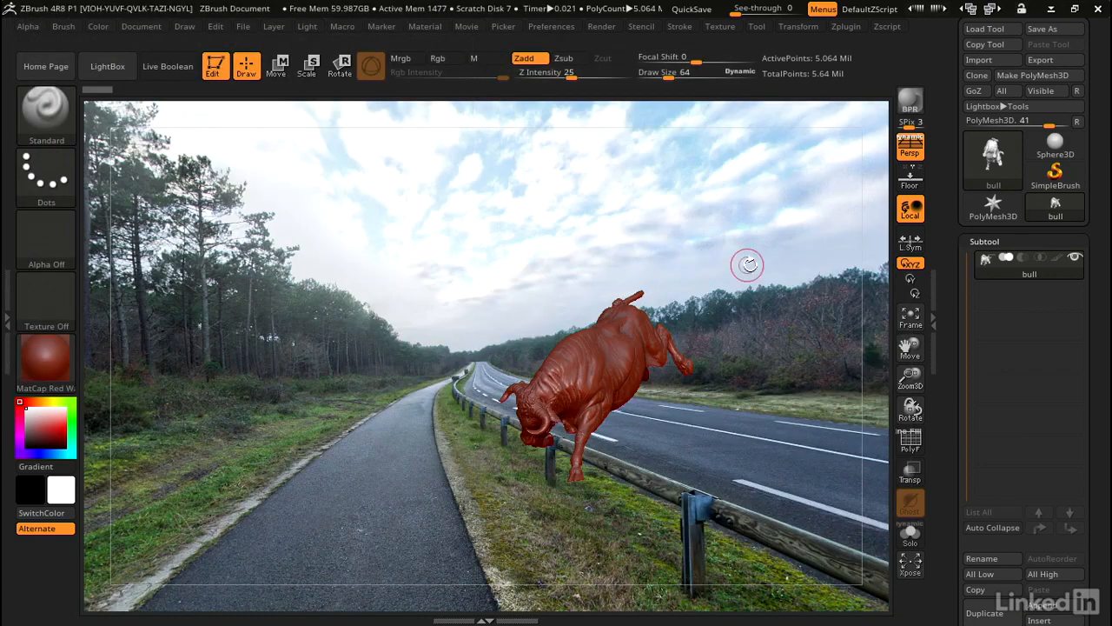
{"action": "left_click_drag", "start_coordinate": [745, 258], "coordinate": [607, 268]}
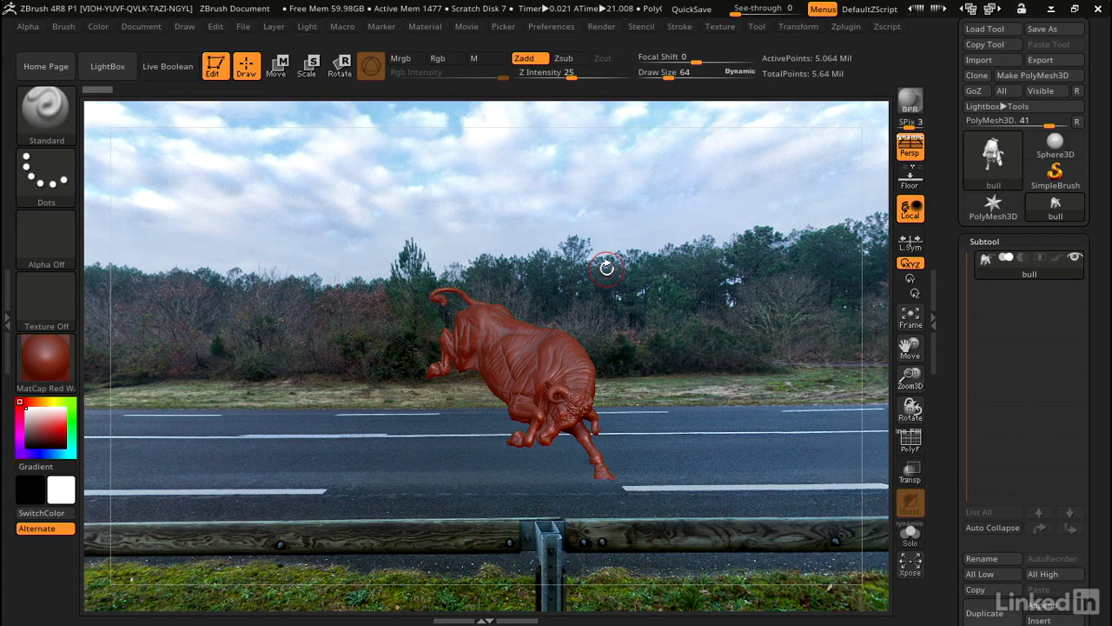
Turn off Rotate With Object for the background, test it by rotating the bull, and turn the option back on.
{"action": "left_click", "coordinate": [306, 28]}
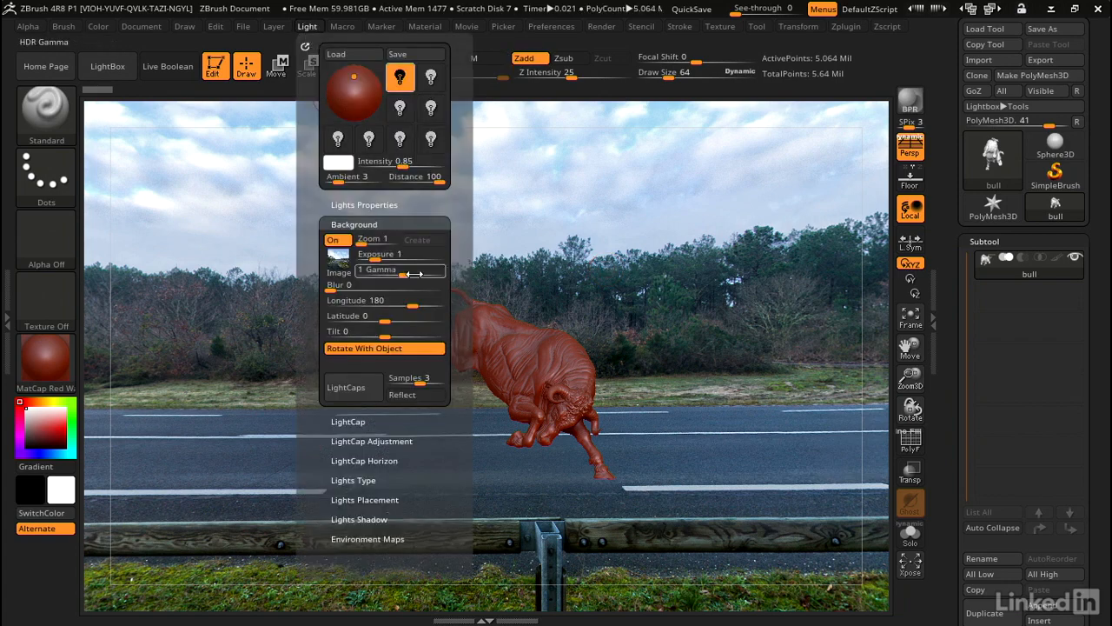
{"action": "left_click", "coordinate": [365, 351]}
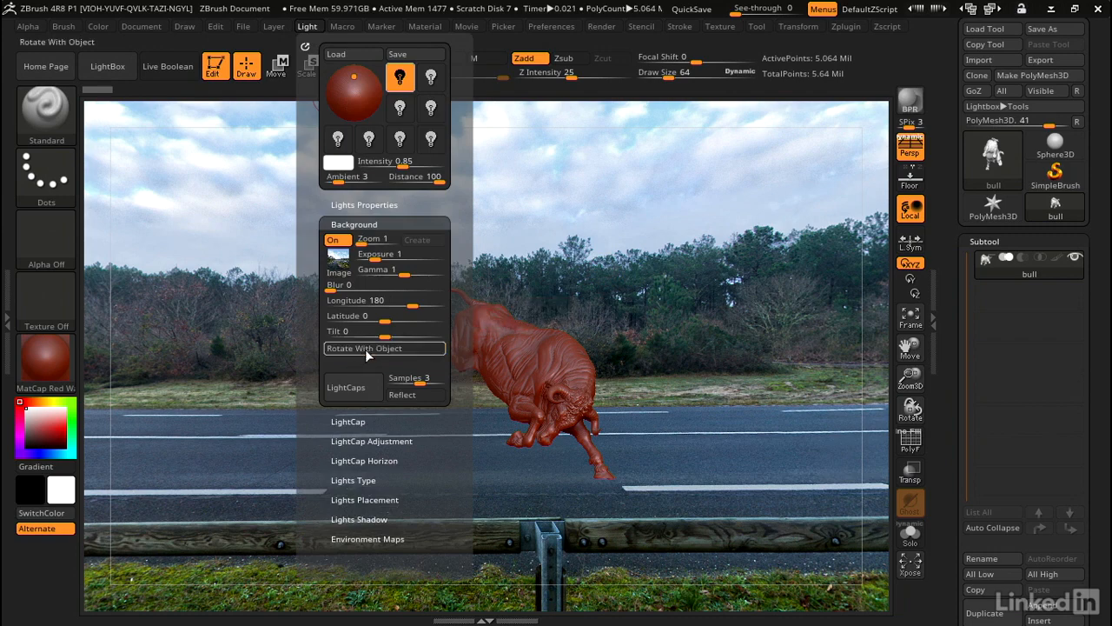
{"action": "left_click_drag", "start_coordinate": [733, 279], "coordinate": [735, 252]}
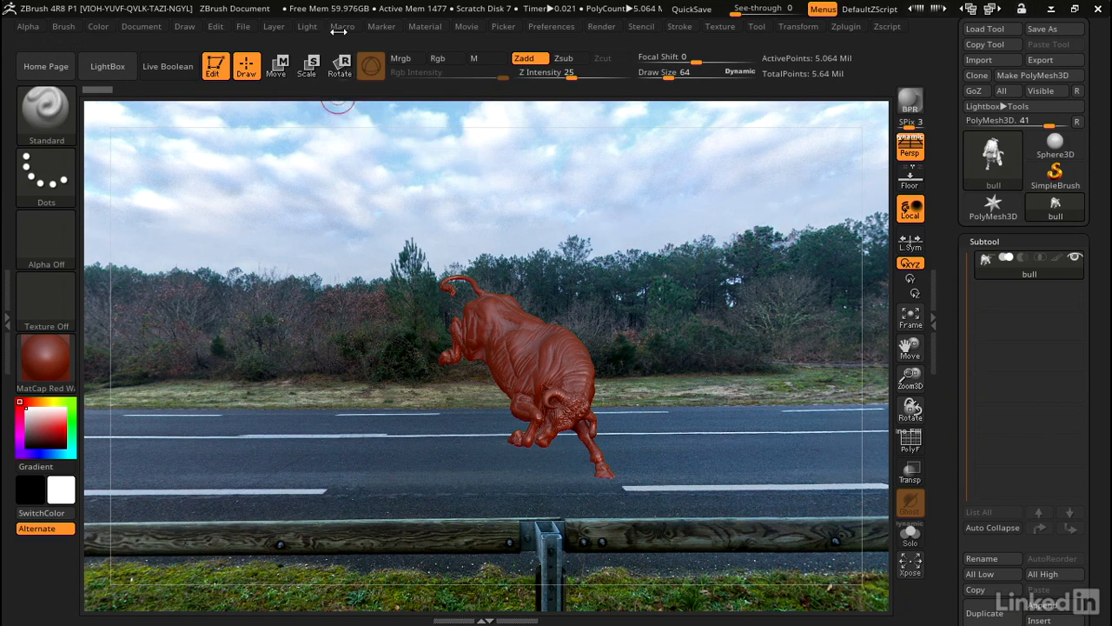
{"action": "left_click", "coordinate": [310, 26]}
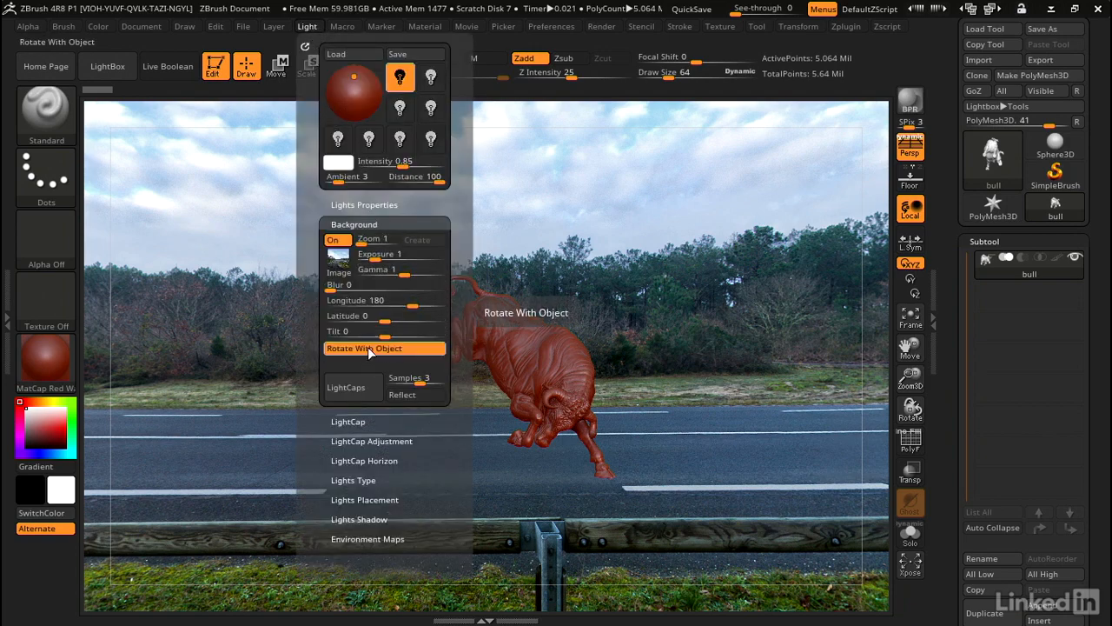
{"action": "mouse_move", "coordinate": [686, 259]}
{"action": "left_mouse_down"}
{"action": "mouse_move", "coordinate": [611, 266]}
{"action": "mouse_move", "coordinate": [596, 244]}
{"action": "mouse_move", "coordinate": [629, 231]}
{"action": "mouse_move", "coordinate": [695, 252]}
{"action": "left_mouse_up"}
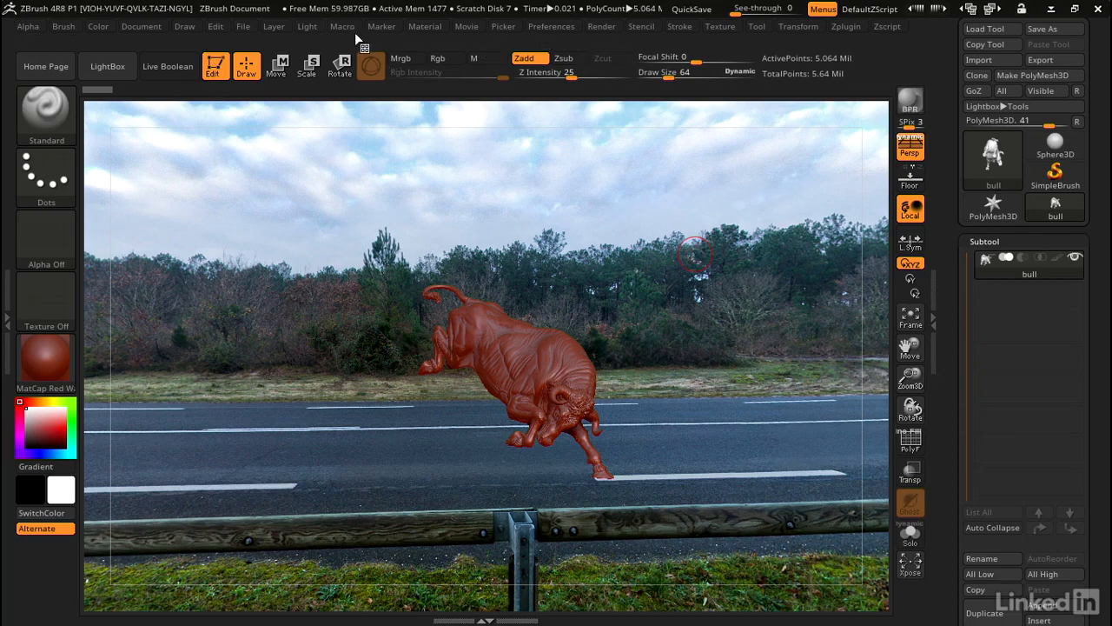
Import 360 gridroom.jpg from the Free Exercise Files folder on the Desktop as the background image.
{"action": "left_click", "coordinate": [311, 28]}
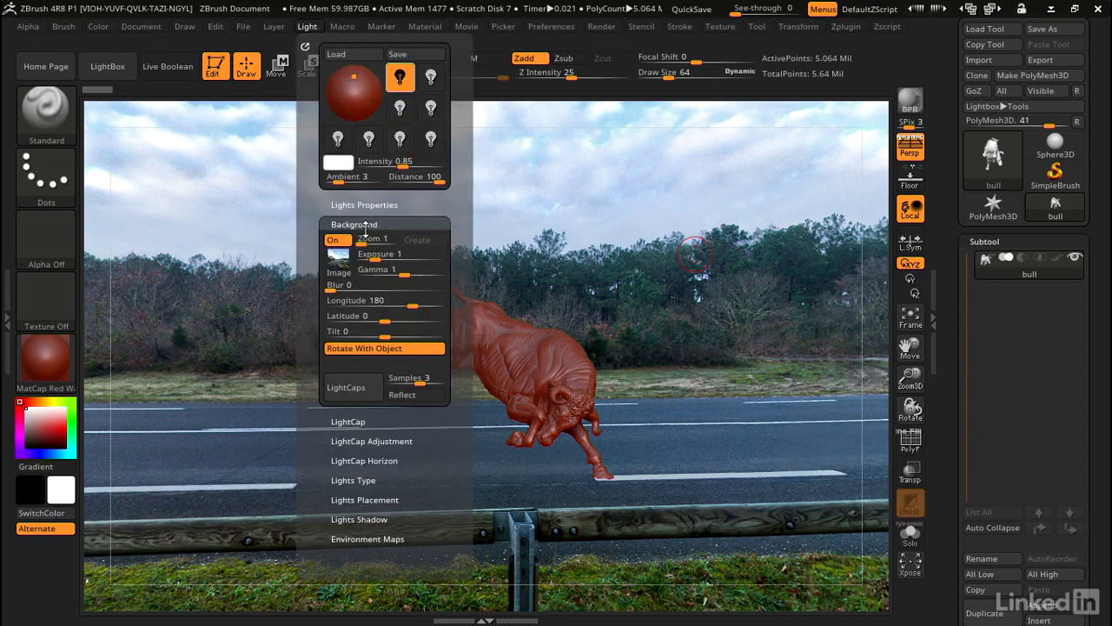
{"action": "left_click", "coordinate": [343, 259]}
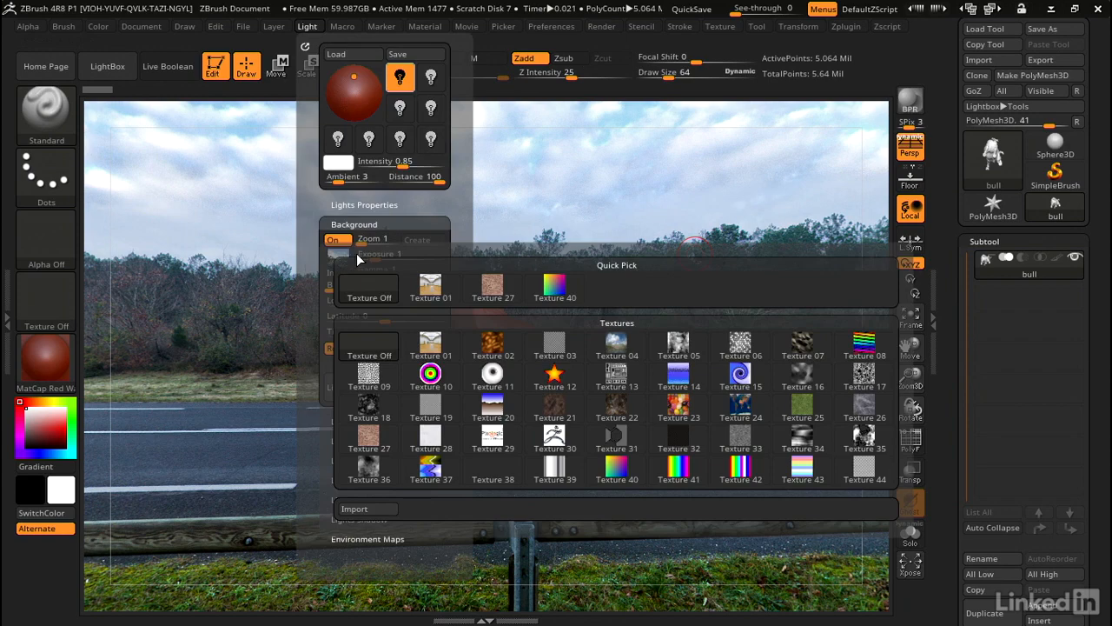
{"action": "left_click", "coordinate": [367, 509]}
{"action": "double_click", "coordinate": [233, 138]}
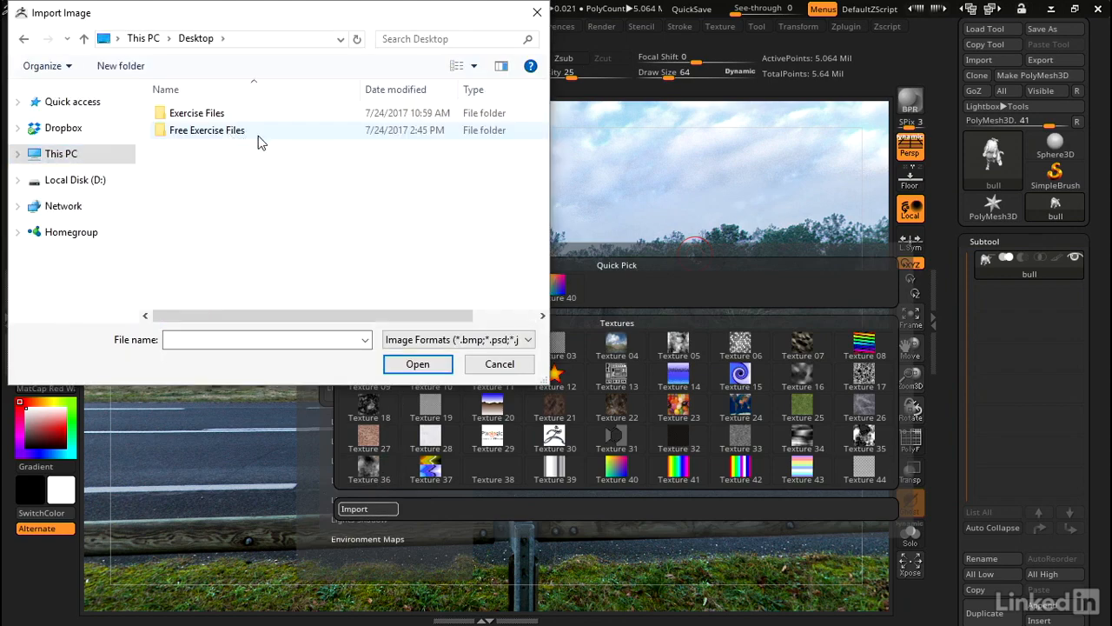
{"action": "double_click", "coordinate": [228, 134]}
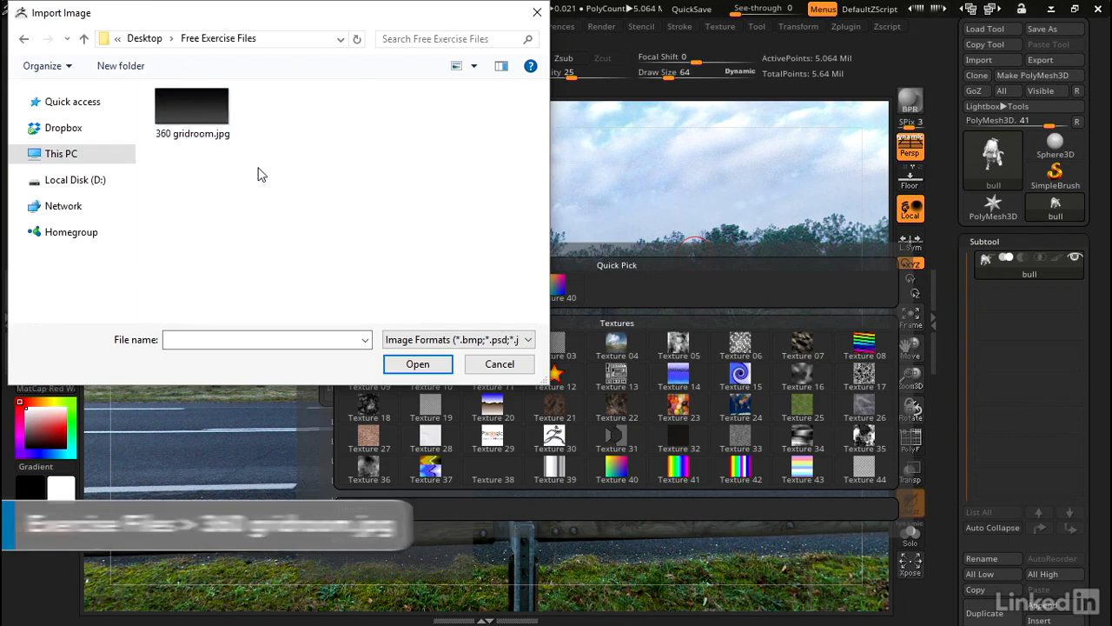
{"action": "left_click", "coordinate": [194, 126]}
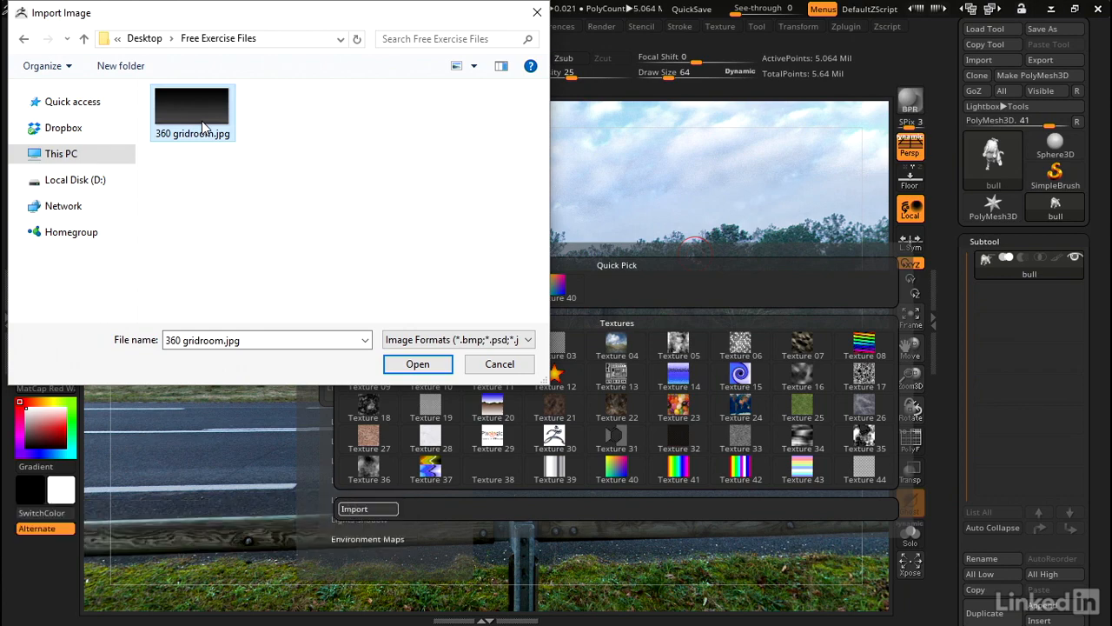
{"action": "left_click", "coordinate": [437, 366]}
Examine the bull against the grid room background from the side, above, below, behind and front.
{"action": "left_click_drag", "start_coordinate": [638, 278], "coordinate": [686, 277]}
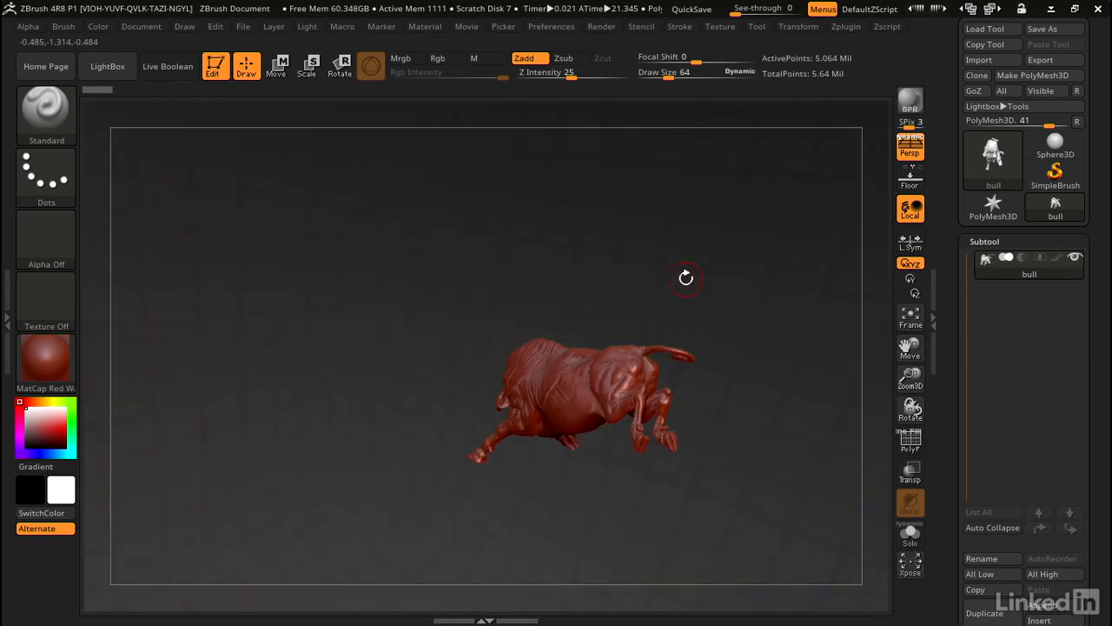
{"action": "left_click_drag", "start_coordinate": [595, 265], "coordinate": [644, 259]}
{"action": "left_click_drag", "start_coordinate": [742, 263], "coordinate": [721, 426]}
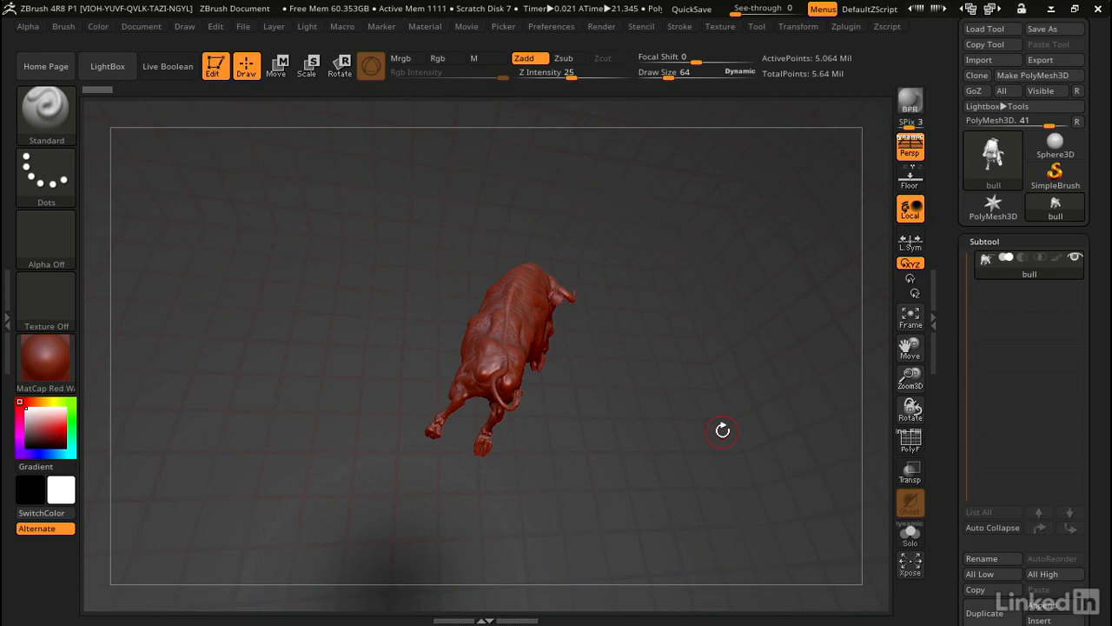
{"action": "left_click_drag", "start_coordinate": [660, 286], "coordinate": [711, 198]}
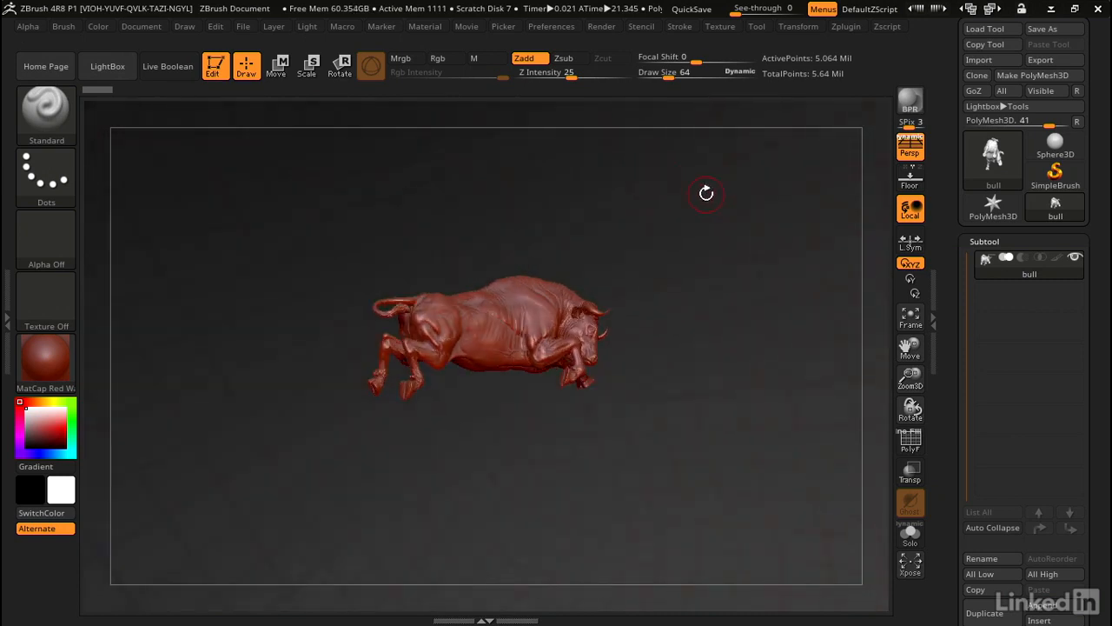
{"action": "left_click_drag", "start_coordinate": [631, 246], "coordinate": [648, 223]}
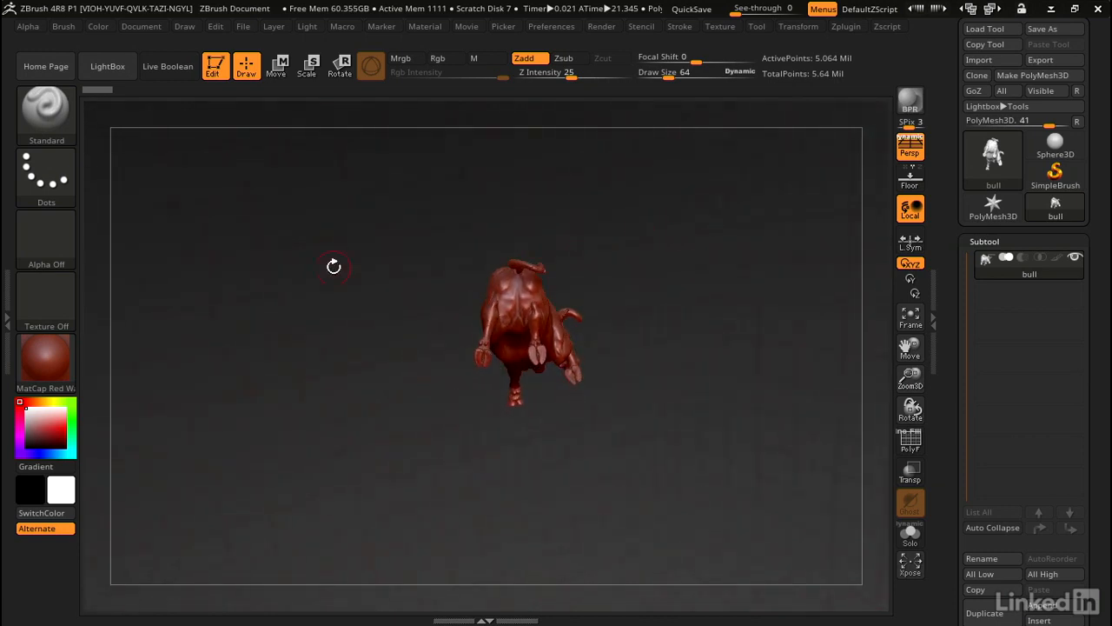
{"action": "left_click_drag", "start_coordinate": [632, 232], "coordinate": [487, 280]}
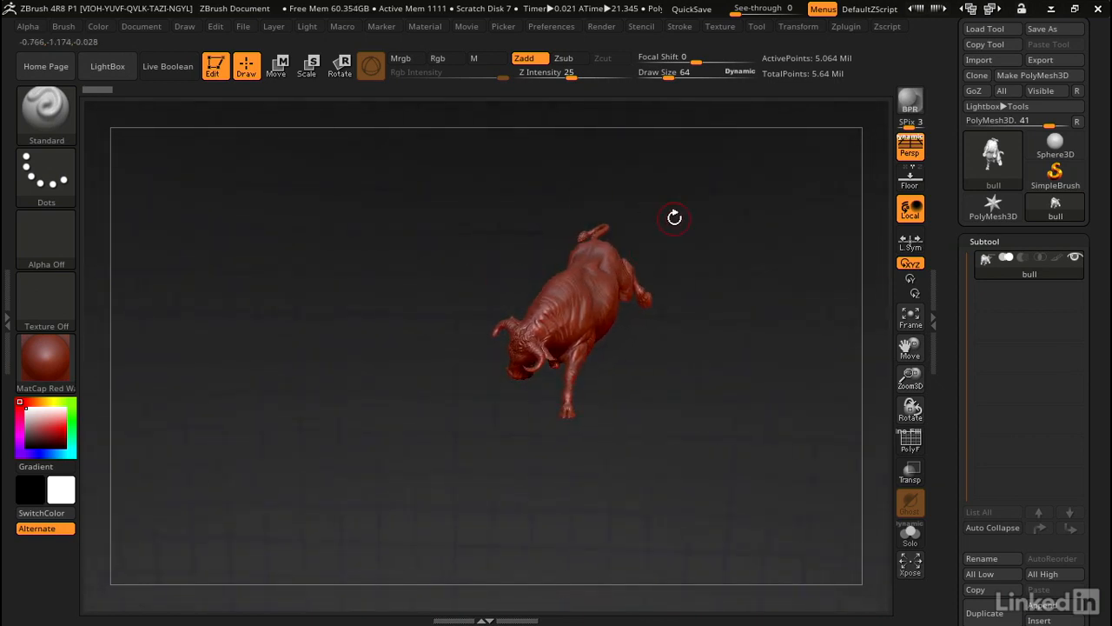
{"action": "left_click_drag", "start_coordinate": [659, 226], "coordinate": [502, 248]}
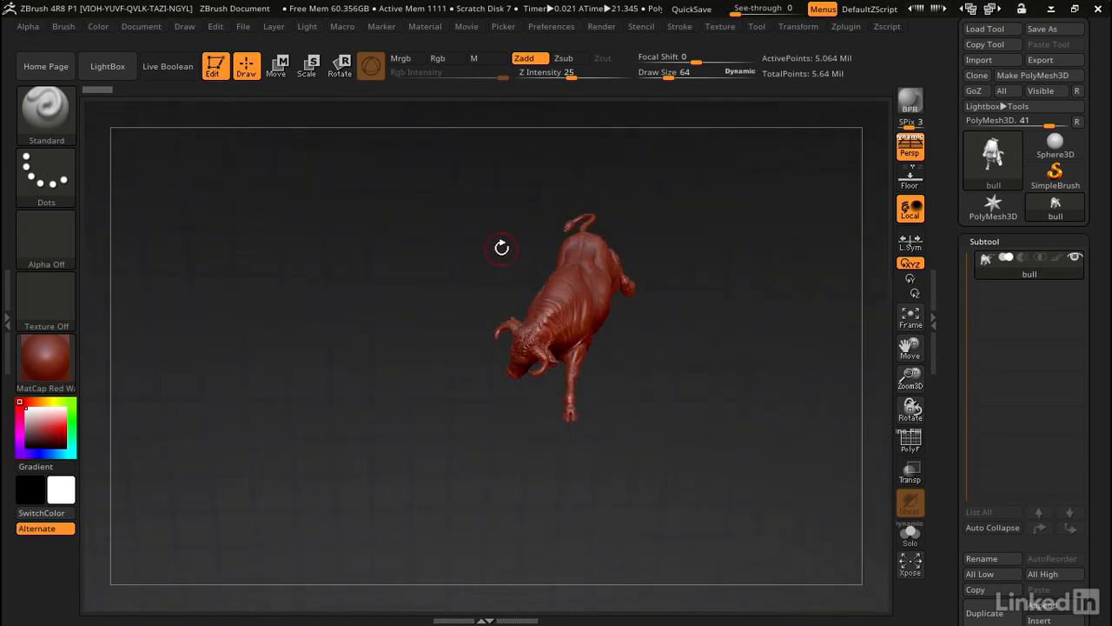